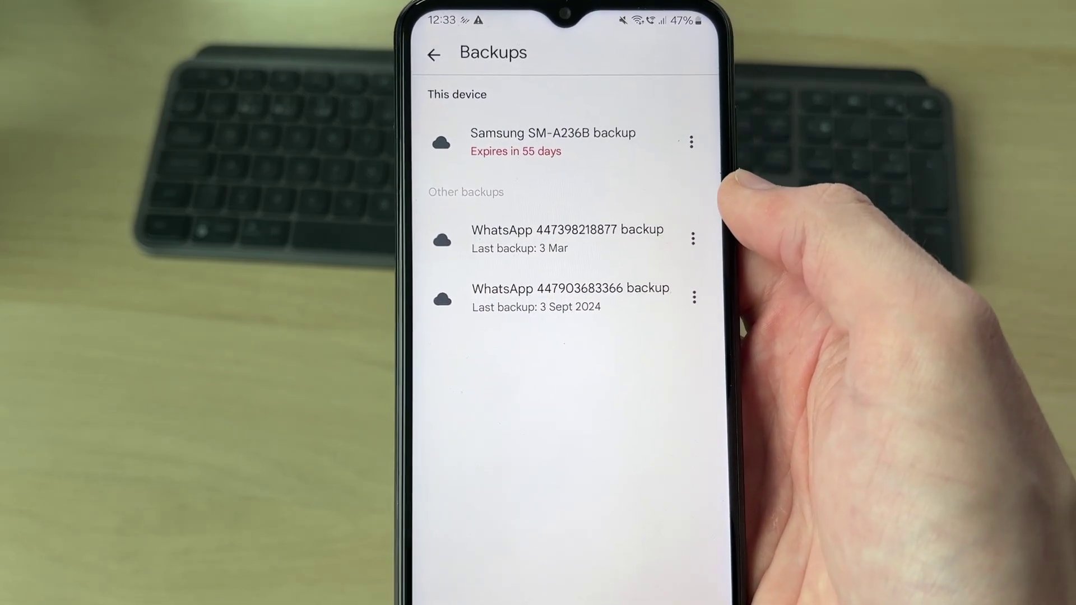
# Step: Permanently delete the WhatsApp chat backup last made on 3 Mar from the Backups list
pyautogui.click(692, 226)
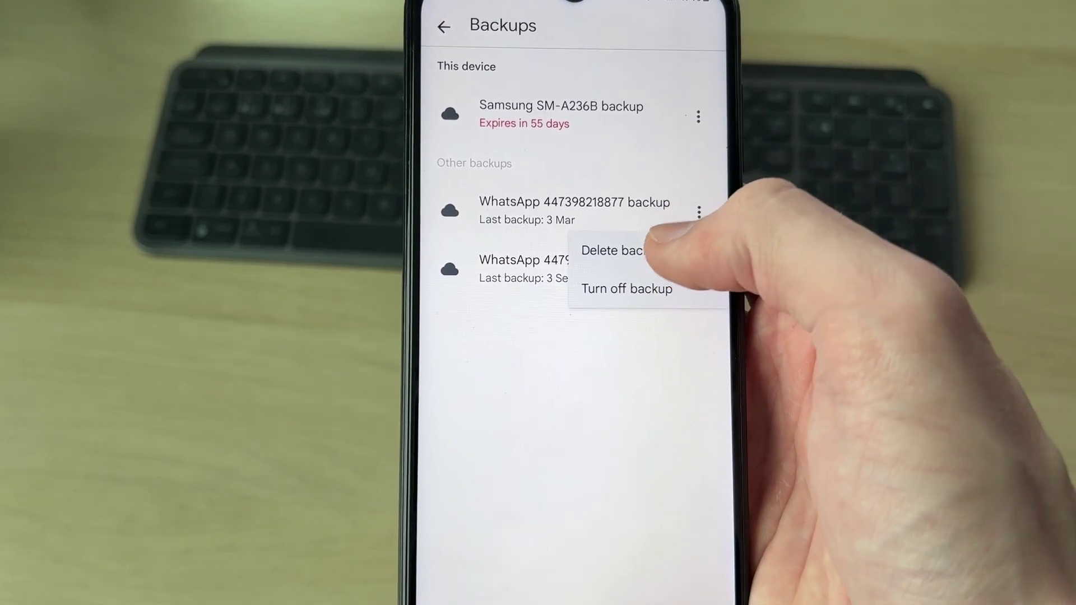
pyautogui.click(622, 253)
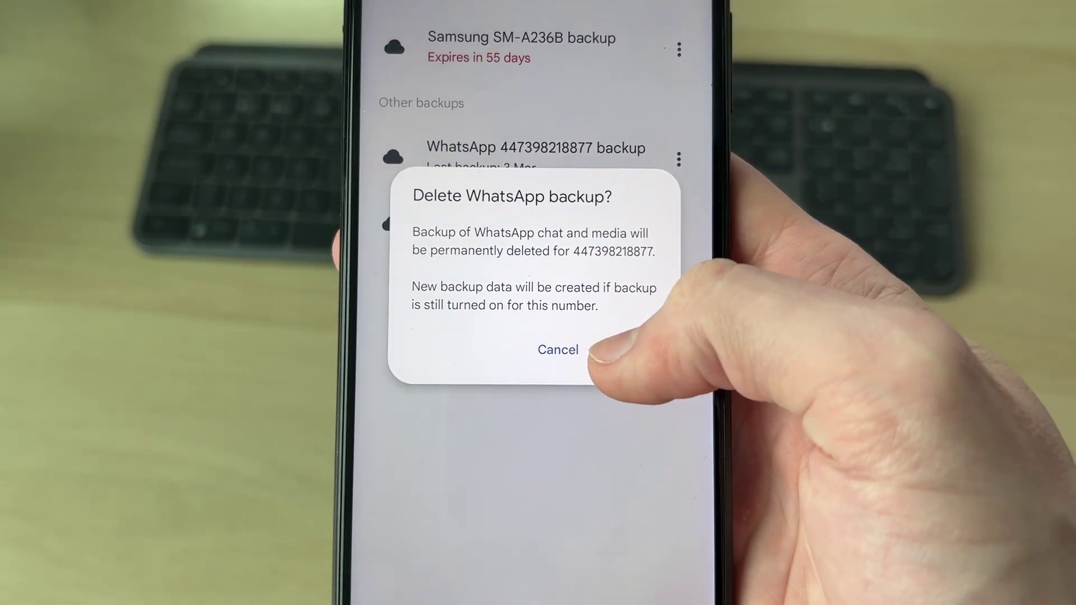
pyautogui.click(642, 356)
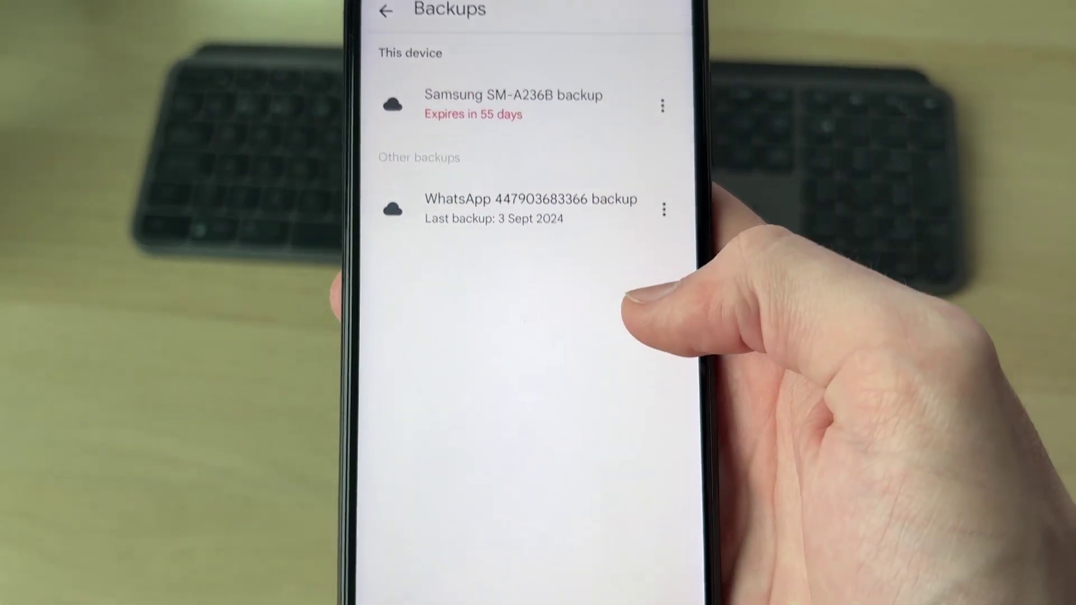